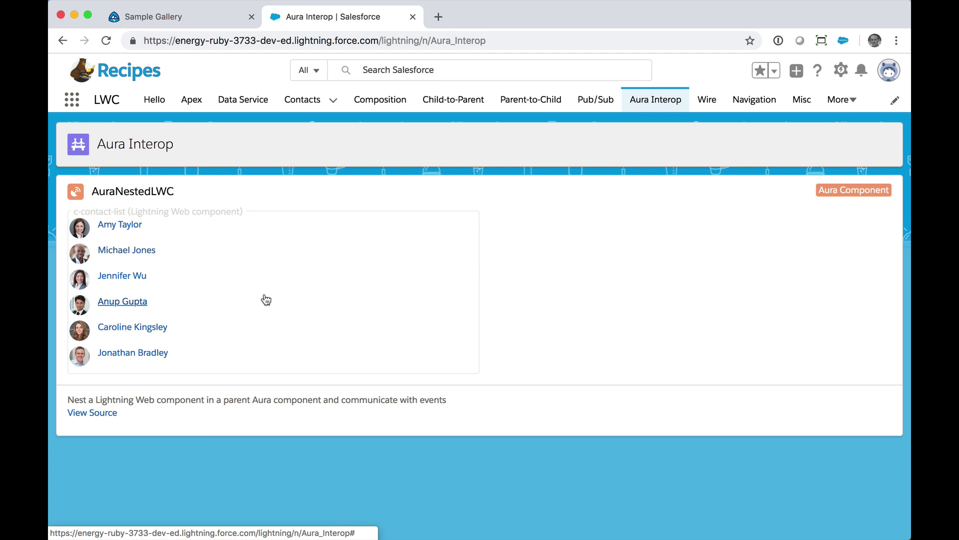
pyautogui.click(148, 252)
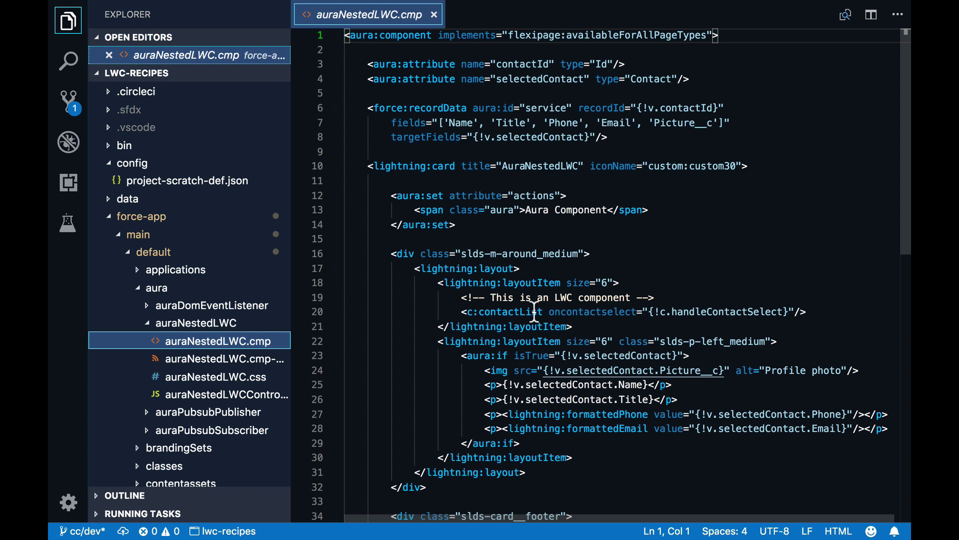
# Select the contactList component name on line 20 of auraNestedLWC.cmp.
pyautogui.doubleClick(534, 314)
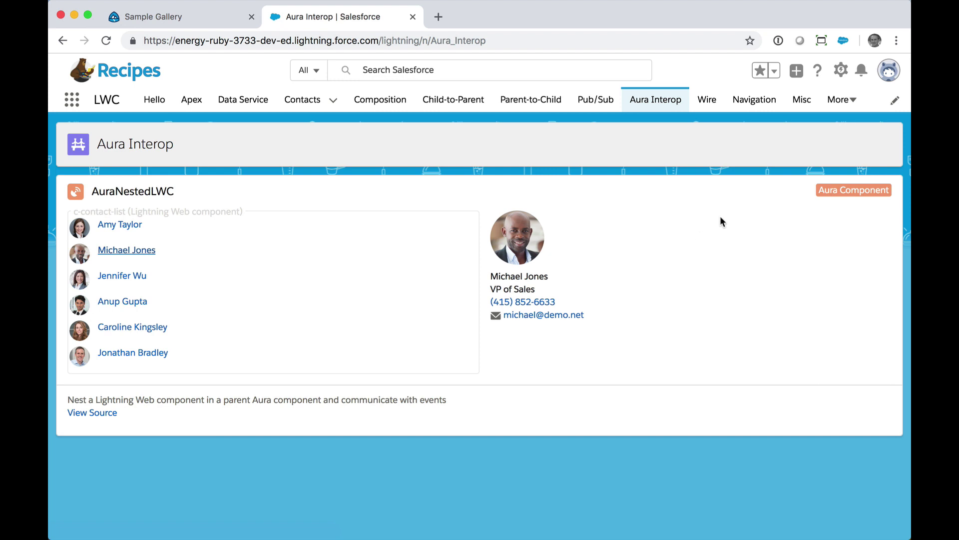
# Open the Setup gear menu on the Aura Interop page.
pyautogui.click(846, 72)
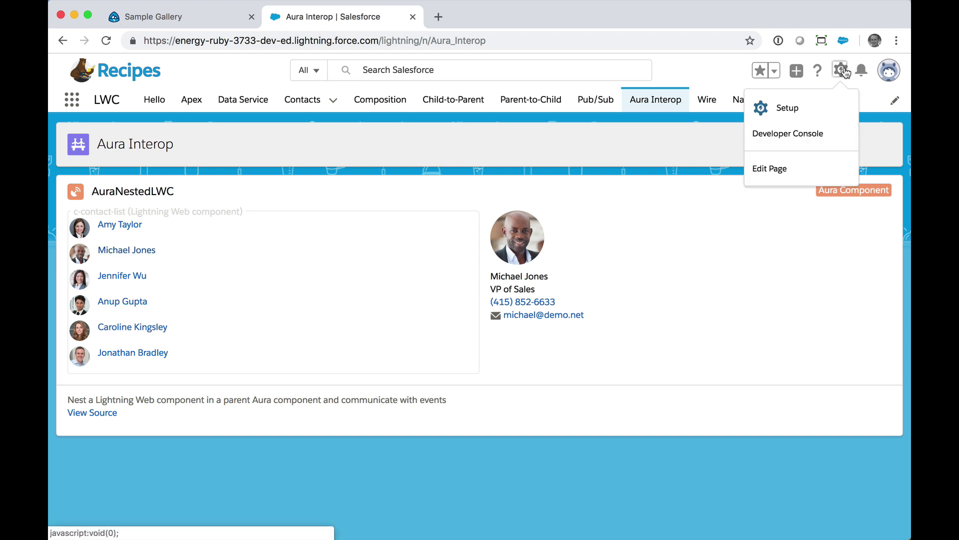
# Edit the Aura Interop page and delete the AuraNestedLWC component.
pyautogui.click(795, 168)
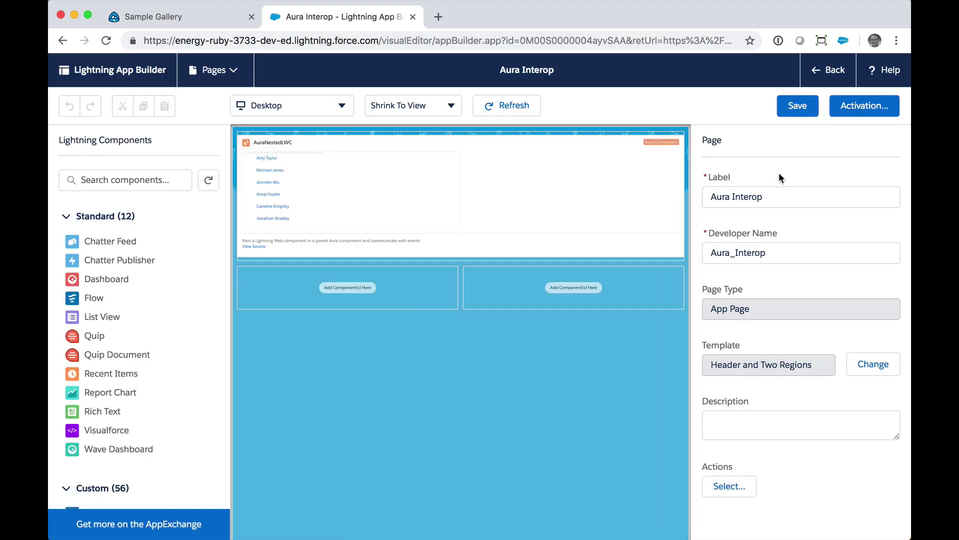
pyautogui.click(686, 148)
pyautogui.click(683, 144)
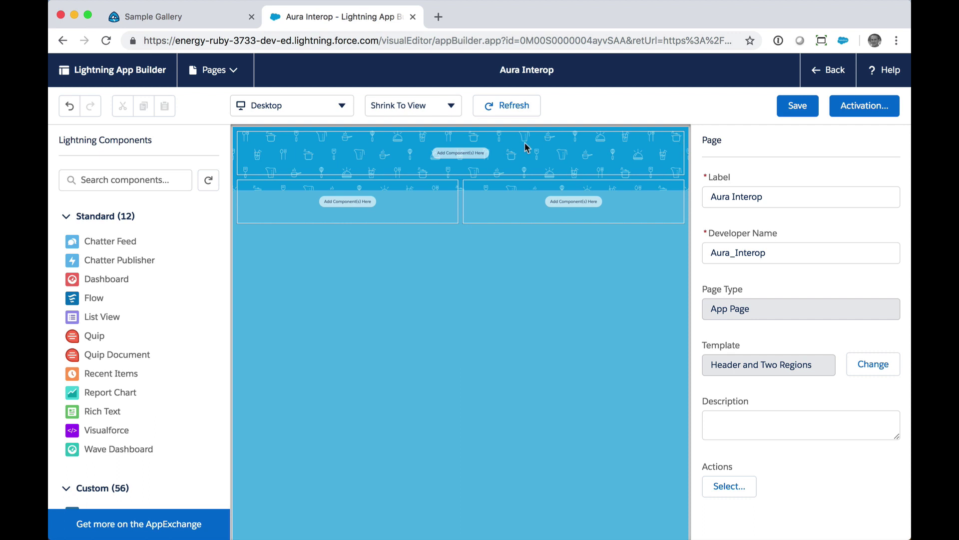
# Place pubsubContactList on the left and auraPubsubSubscriber on the right, then save the page.
pyautogui.click(141, 180)
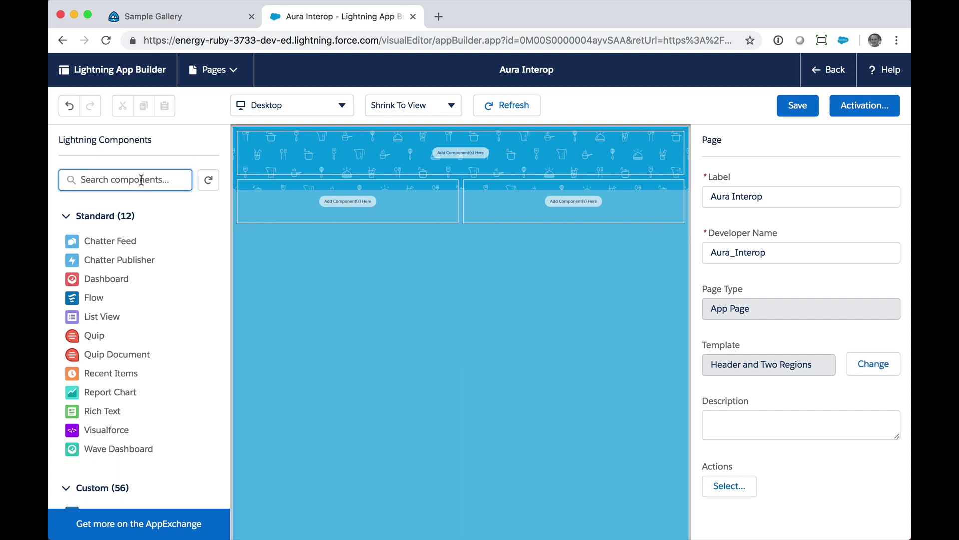
pyautogui.write('contact')
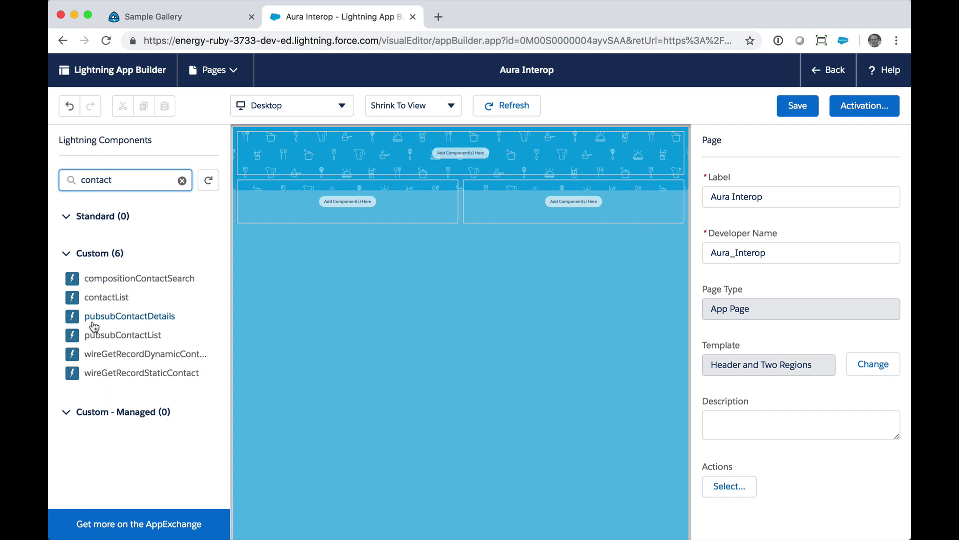
pyautogui.moveTo(96, 337); pyautogui.dragTo(270, 210)
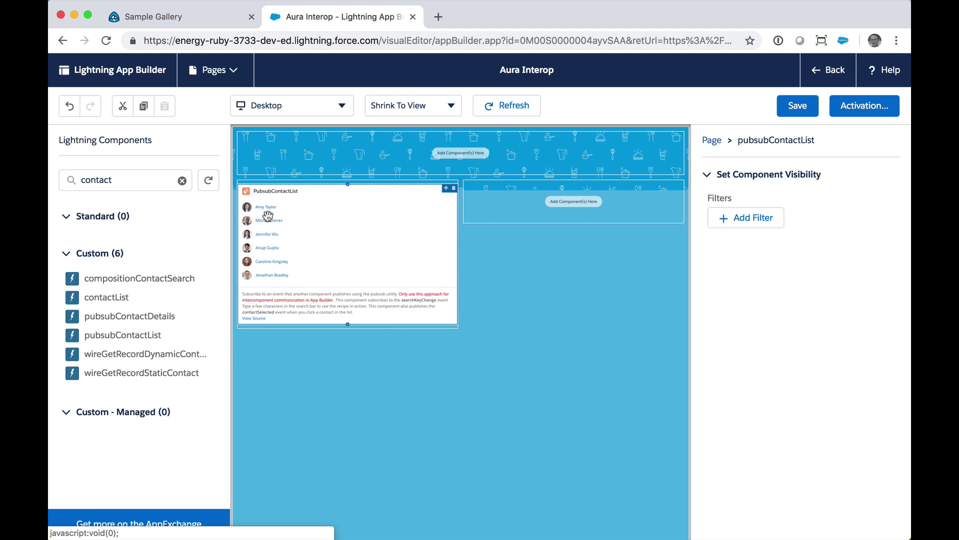
pyautogui.click(126, 180)
pyautogui.hotkey('ctrl', 'a')
pyautogui.write('au')
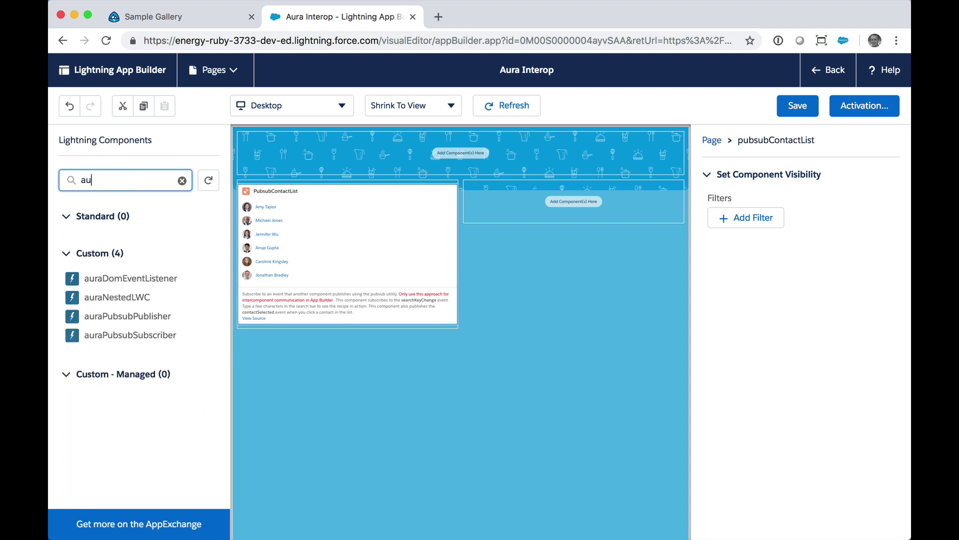
pyautogui.write('ra')
pyautogui.moveTo(136, 335); pyautogui.dragTo(485, 194)
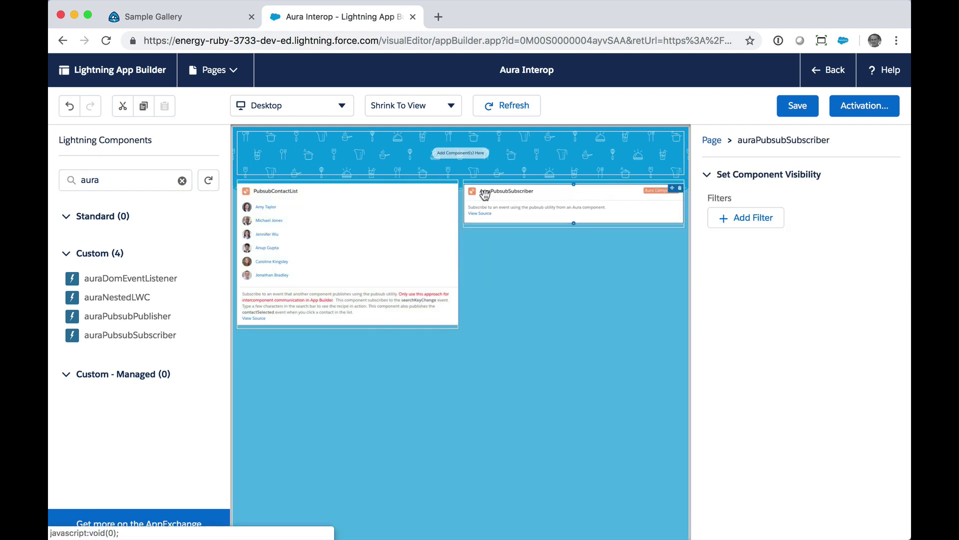
pyautogui.click(796, 106)
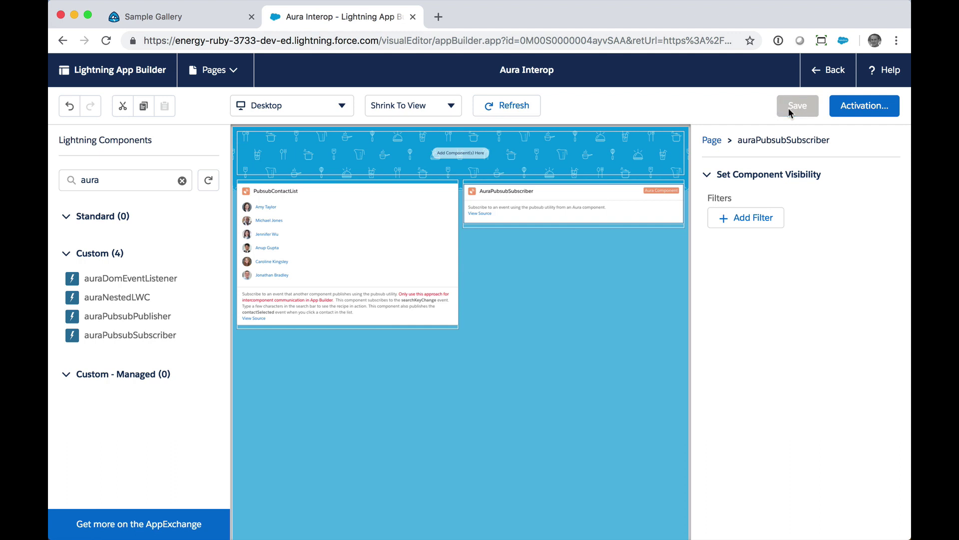
# Leave App Builder and send the third contact's details to AuraPubsubSubscriber.
pyautogui.click(827, 69)
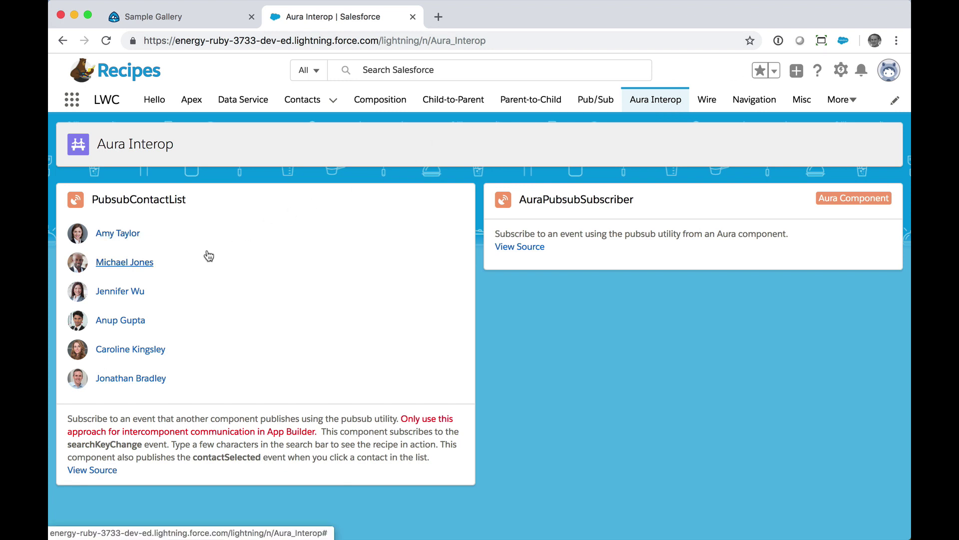
pyautogui.click(120, 291)
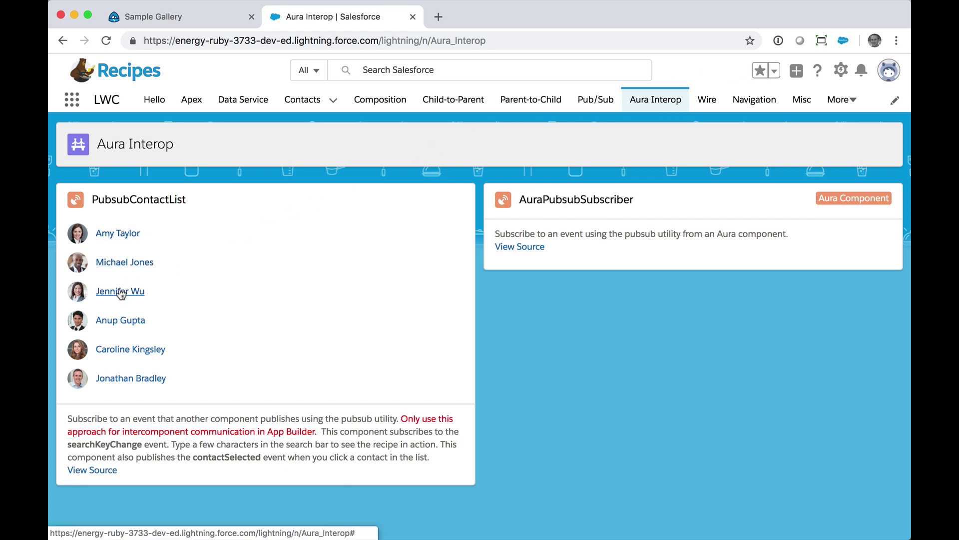